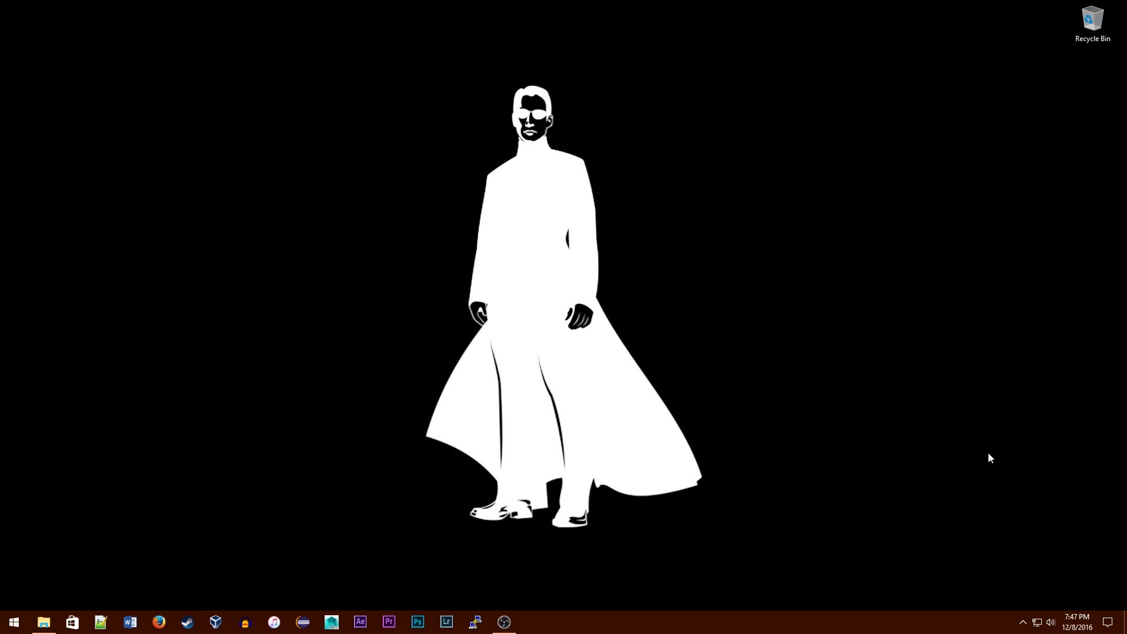
Turn on Developer mode under Update & security > For developers, confirm it, and close Settings.
{"action": "key", "text": "super"}
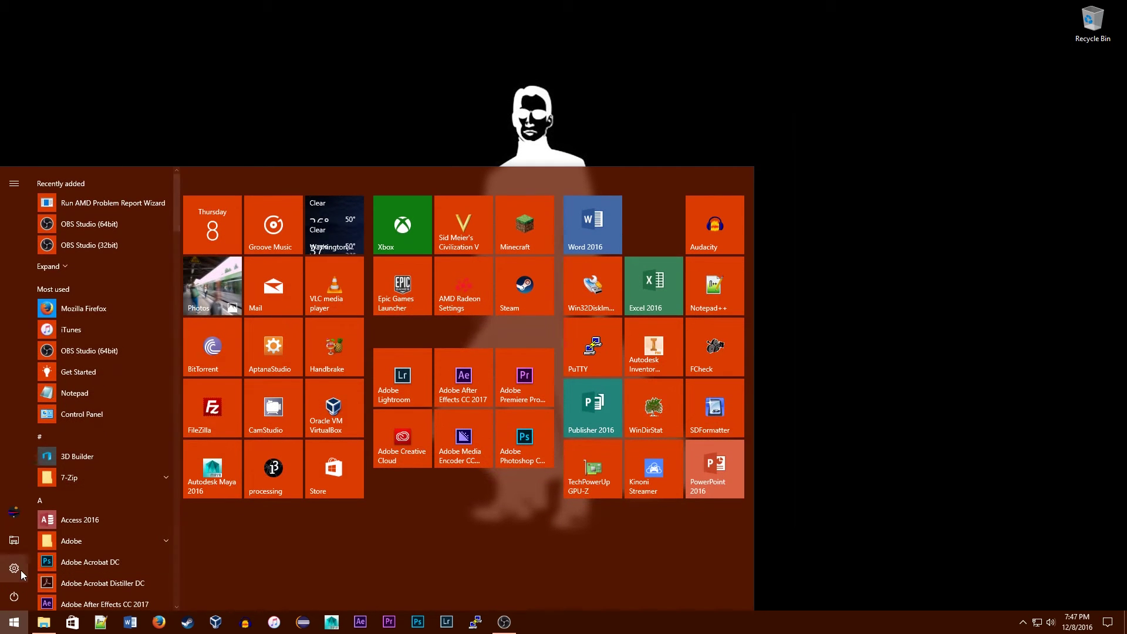
{"action": "left_click", "coordinate": [14, 568]}
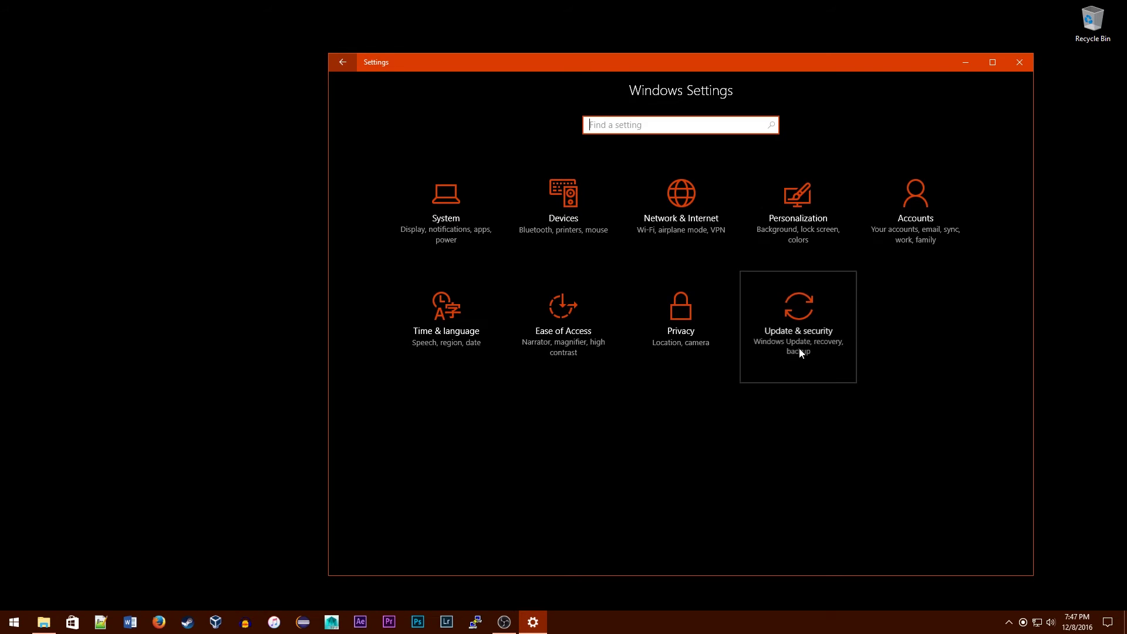
{"action": "left_click", "coordinate": [799, 351]}
{"action": "left_click", "coordinate": [419, 317]}
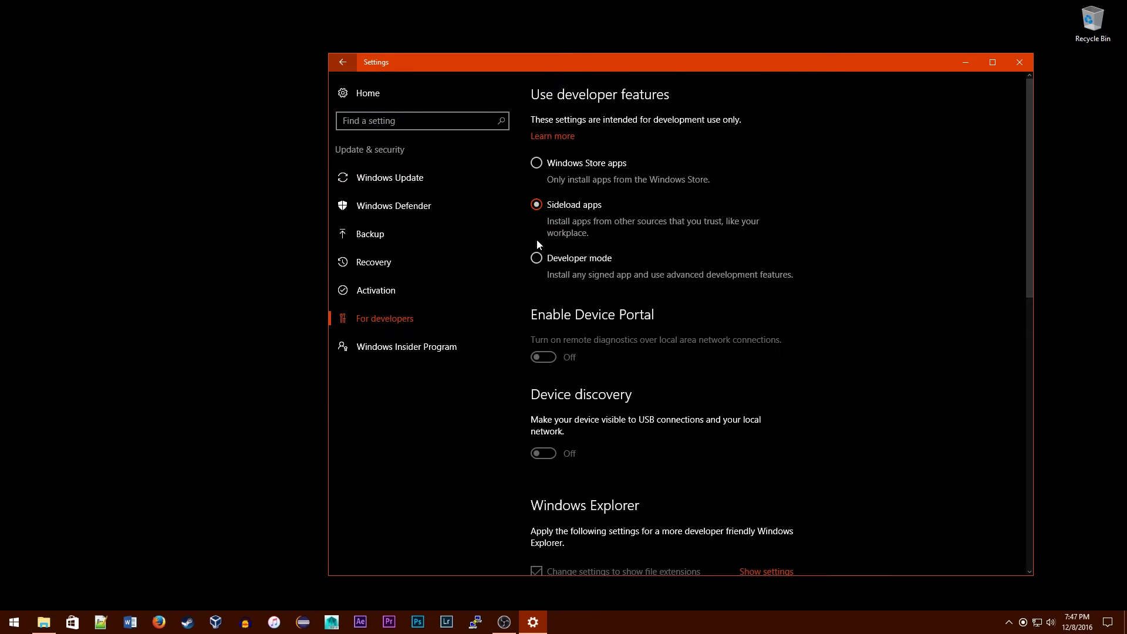
{"action": "left_click", "coordinate": [536, 258]}
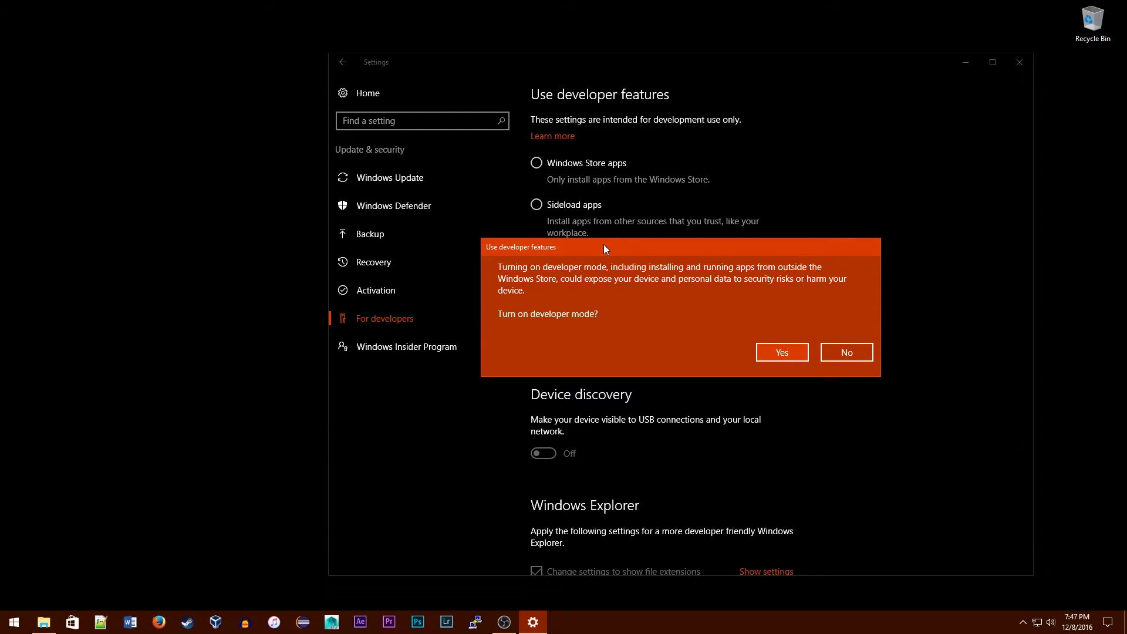
{"action": "left_click", "coordinate": [787, 356]}
{"action": "left_click", "coordinate": [1021, 61]}
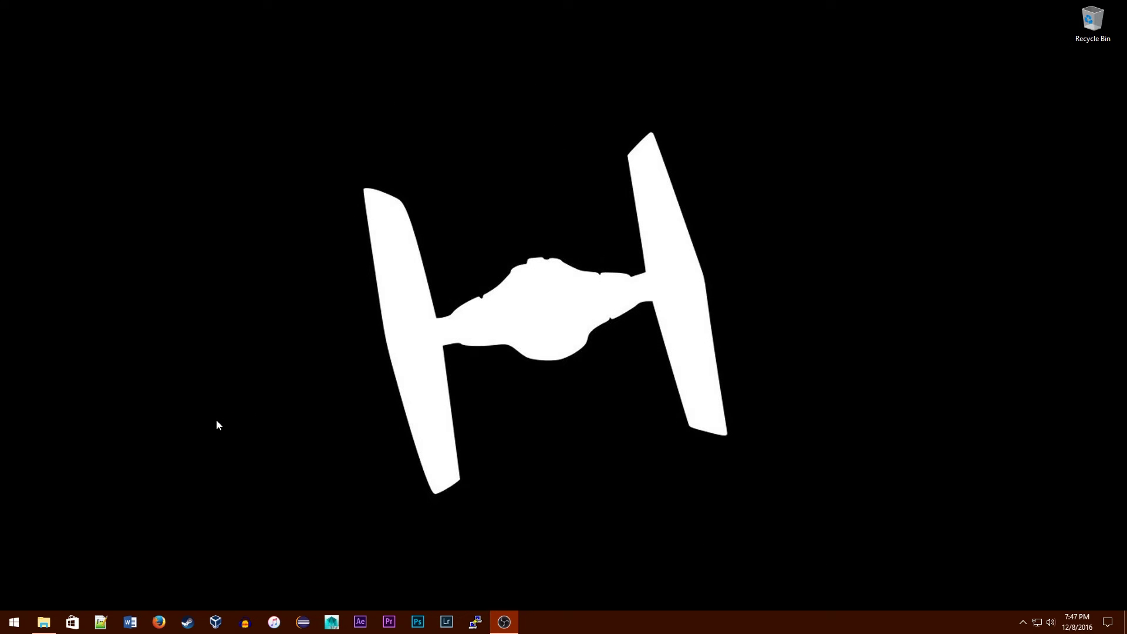
Tick Windows Subsystem for Linux (Beta) in 'Turn Windows features on or off' and apply with OK.
{"action": "left_click", "coordinate": [392, 306]}
{"action": "key", "text": "super"}
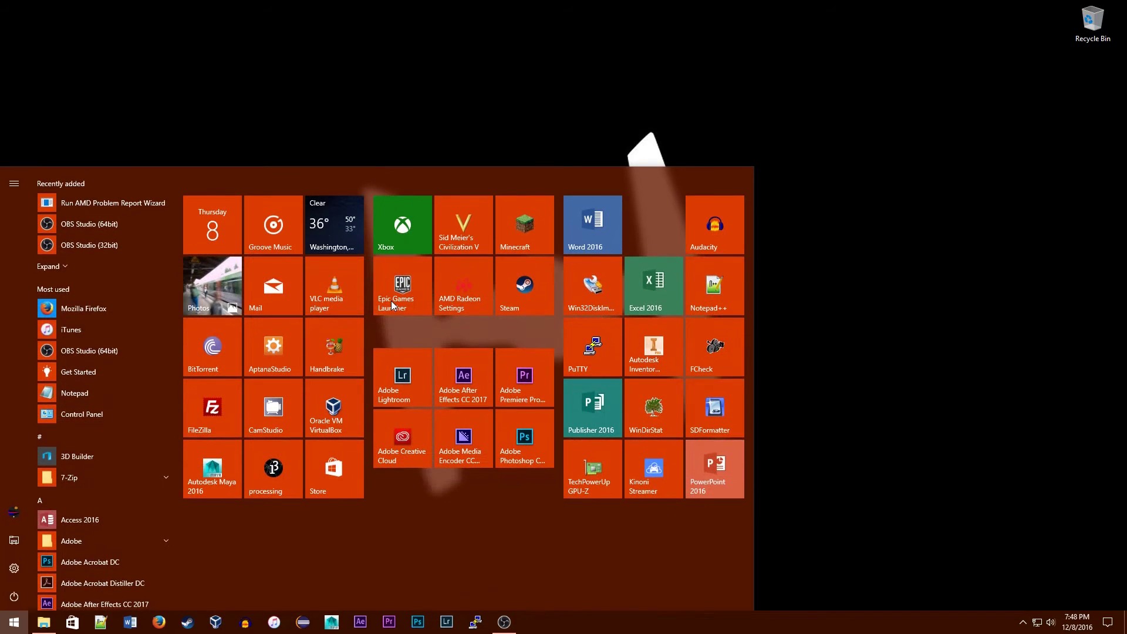
{"action": "type", "text": "windows feat"}
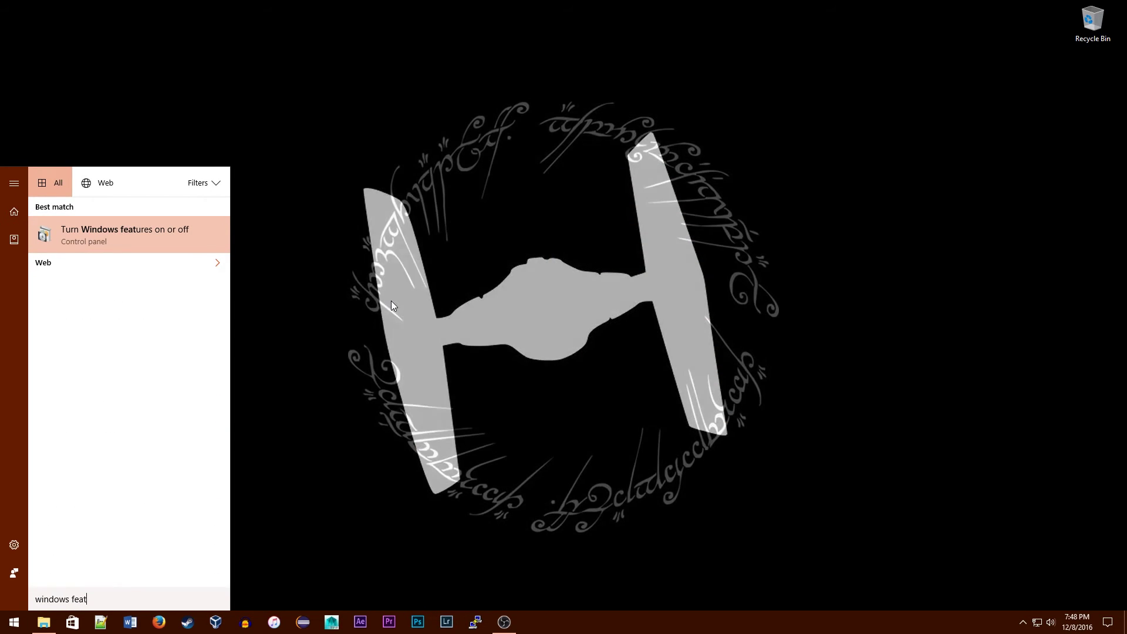
{"action": "left_click", "coordinate": [148, 236]}
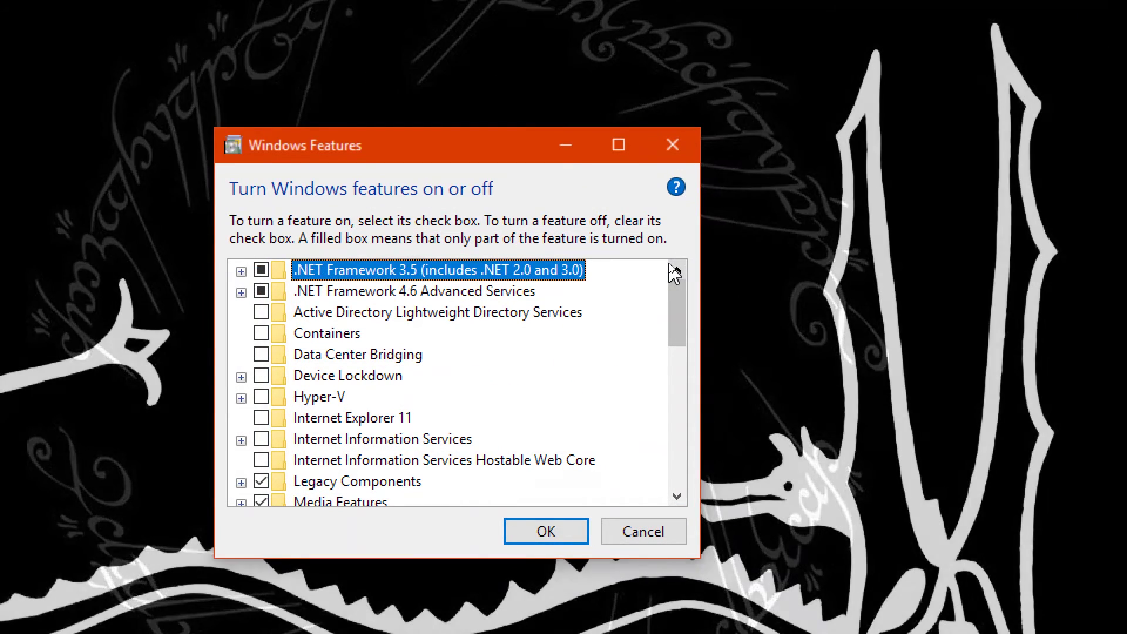
{"action": "left_click_drag", "start_coordinate": [415, 156], "coordinate": [523, 132]}
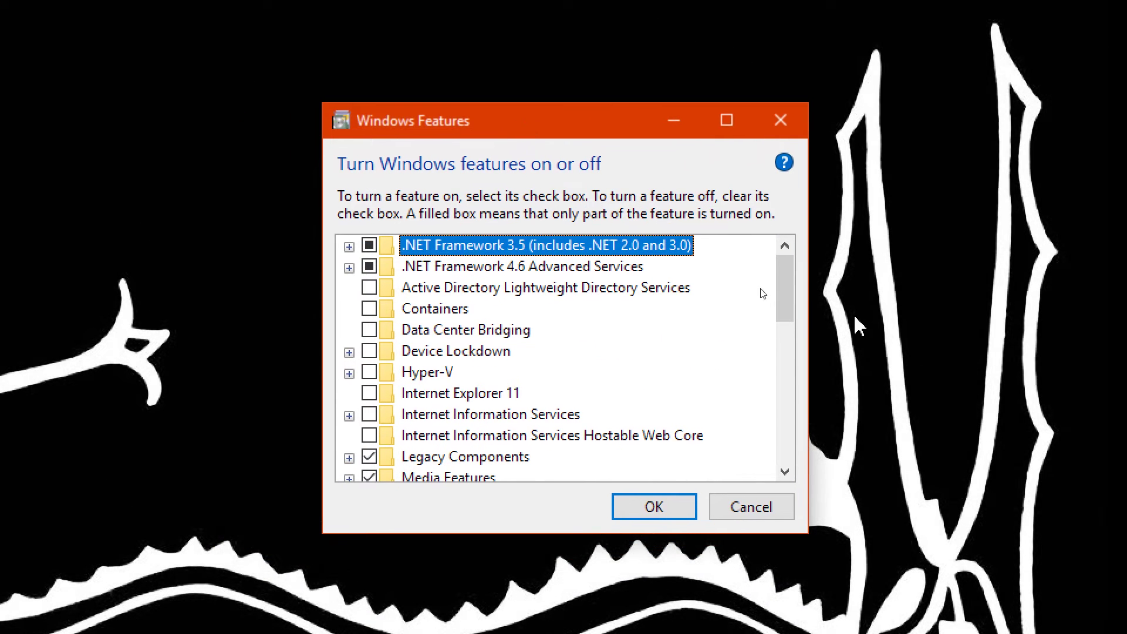
{"action": "left_click_drag", "start_coordinate": [790, 299], "coordinate": [790, 458]}
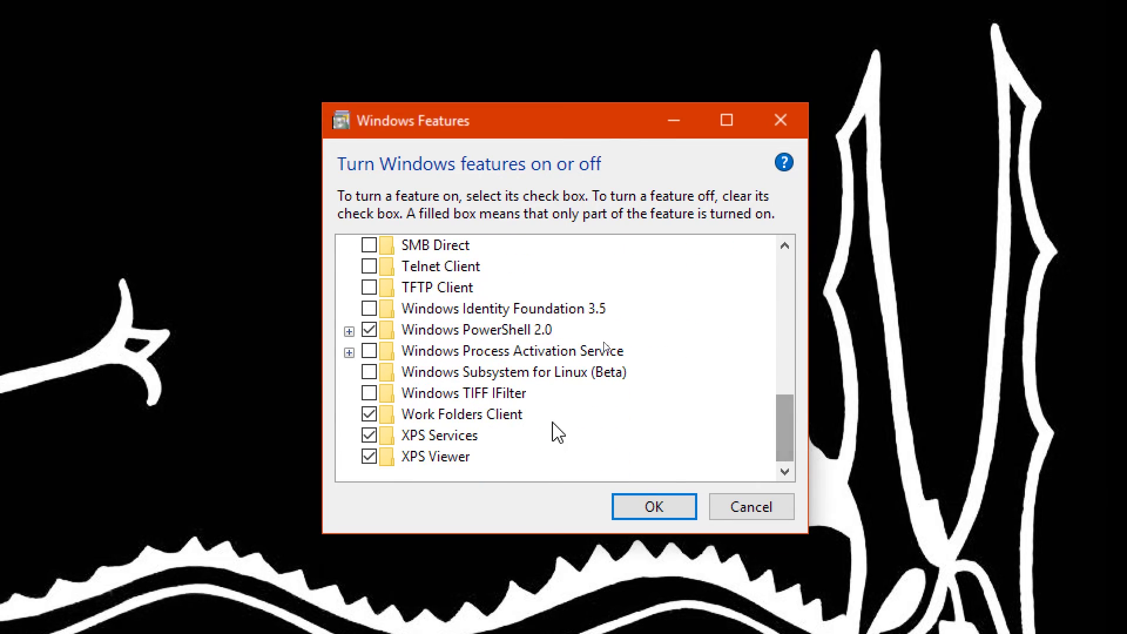
{"action": "left_click", "coordinate": [370, 372]}
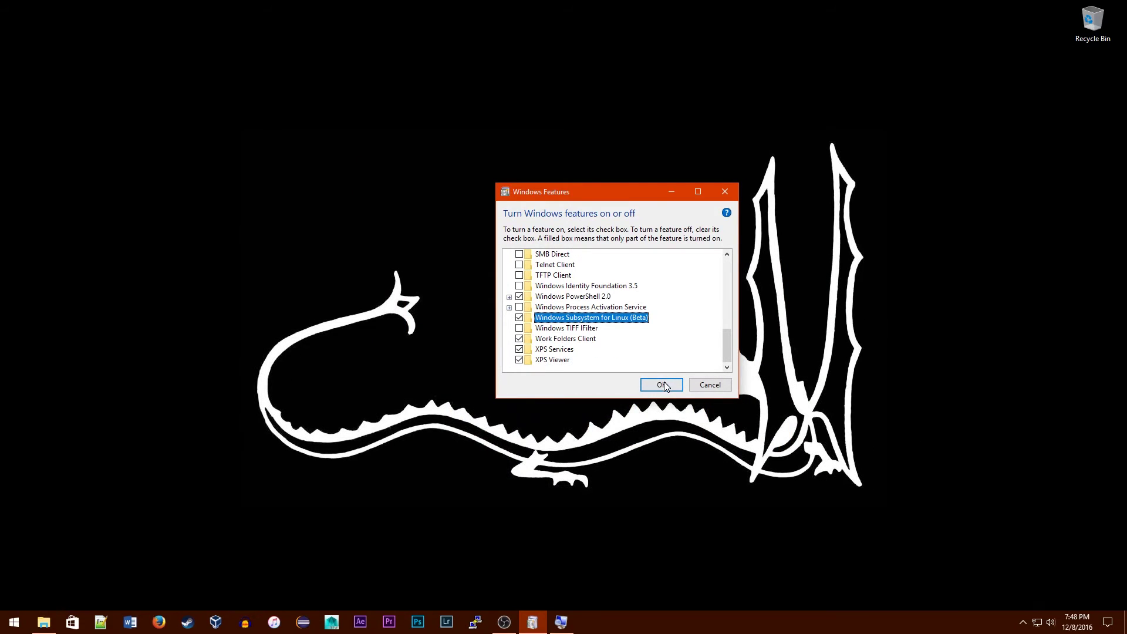
{"action": "left_click", "coordinate": [662, 508]}
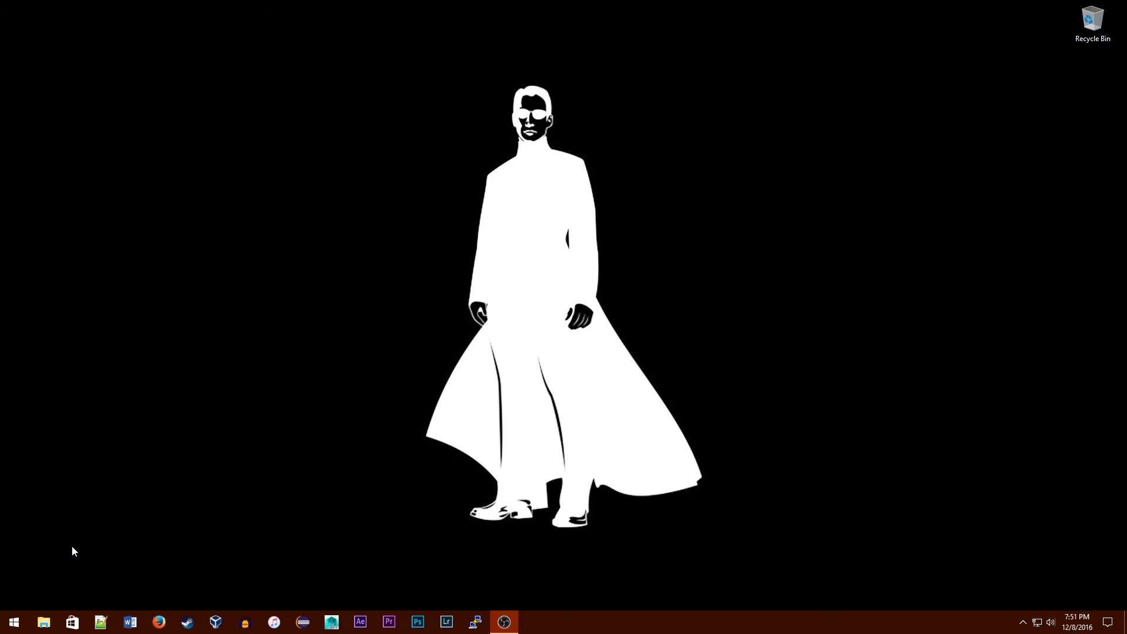
Search the Start menu for 'bash' and launch the bash Run command.
{"action": "key", "text": "super"}
{"action": "type", "text": "cmd"}
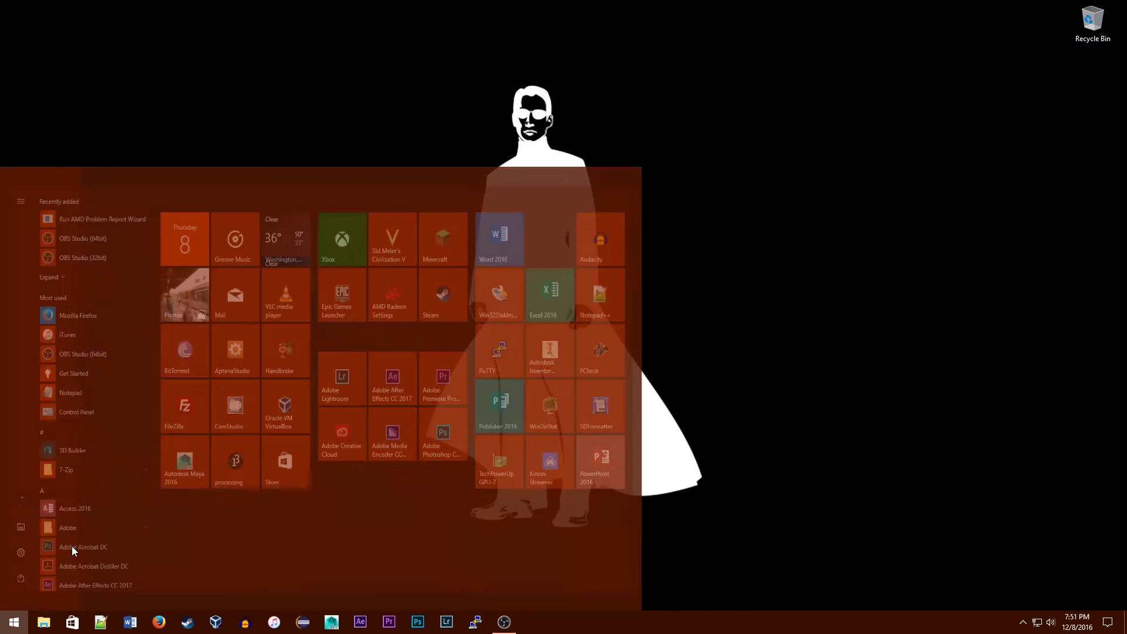
{"action": "key", "text": "BackSpace"}
{"action": "key", "text": "BackSpace"}
{"action": "key", "text": "BackSpace"}
{"action": "type", "text": "bash"}
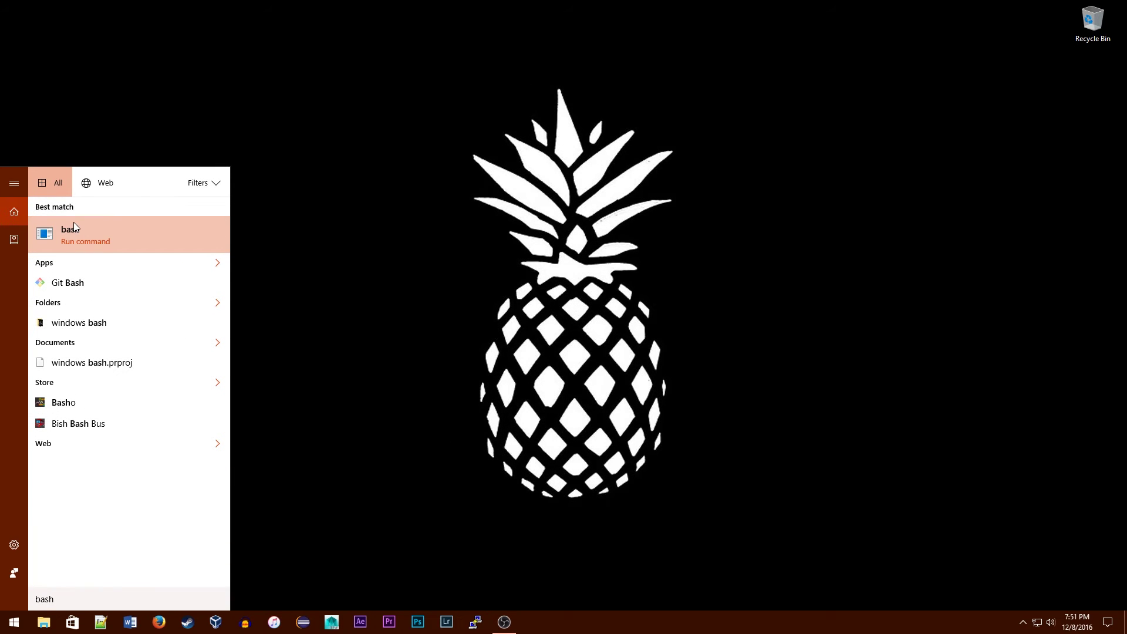
{"action": "left_click", "coordinate": [70, 235]}
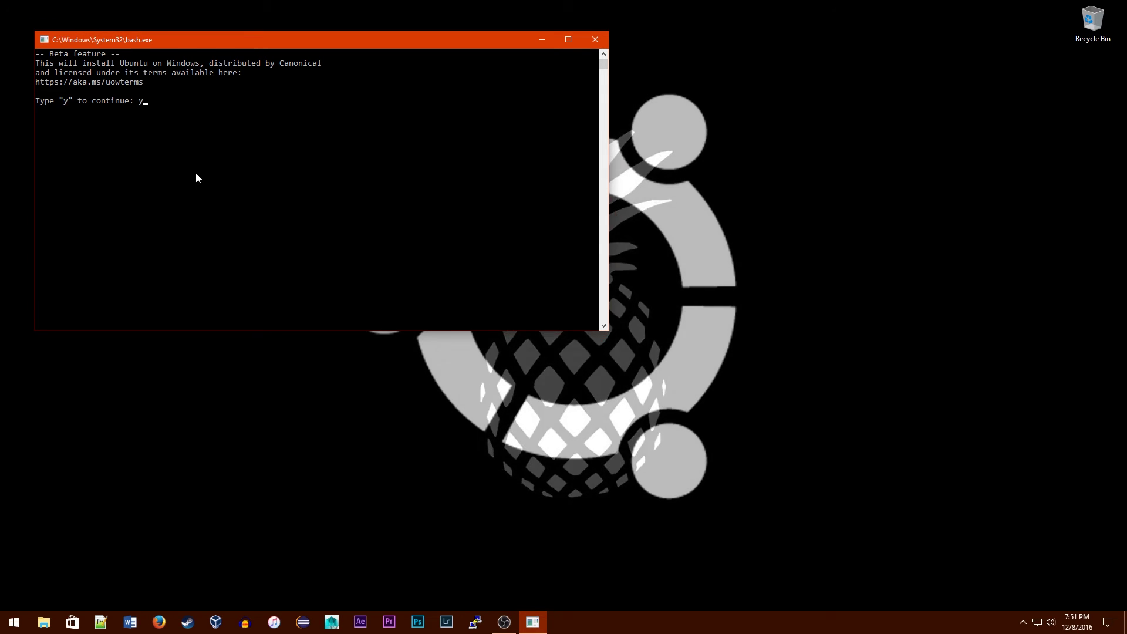
Answer y to install Ubuntu, then create the default UNIX username and password.
{"action": "type", "text": "y"}
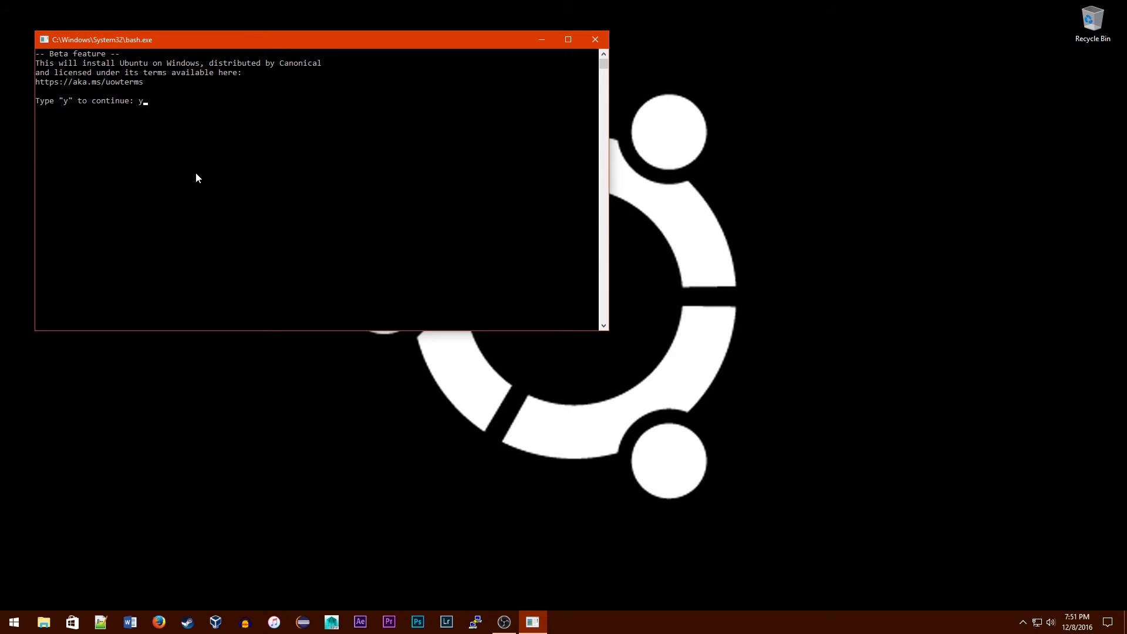
{"action": "key", "text": "Return"}
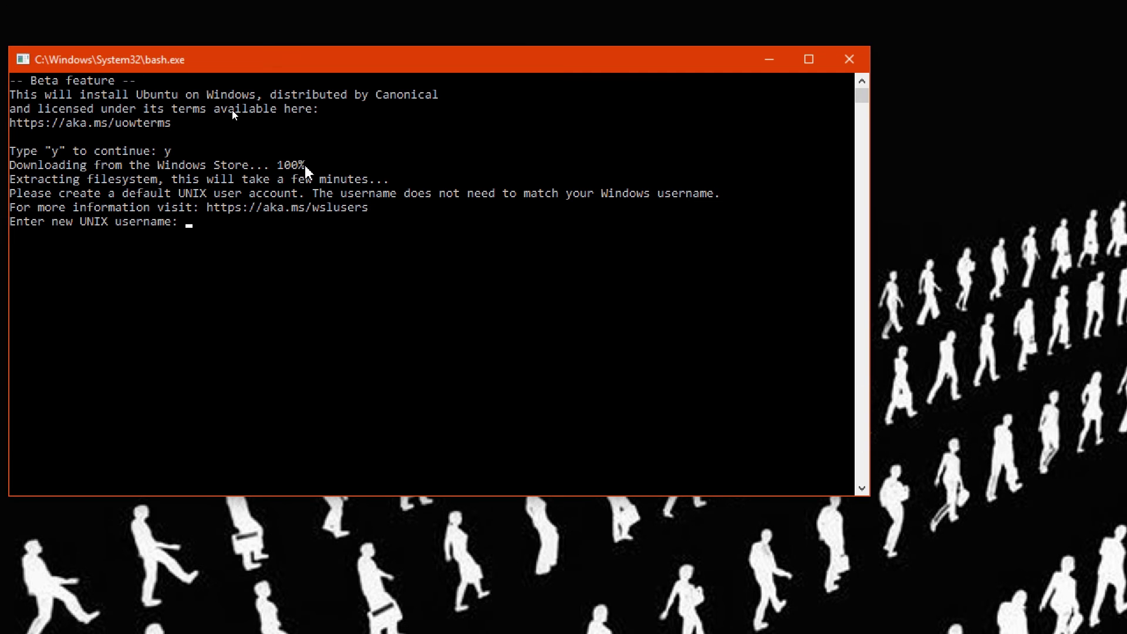
{"action": "type", "text": "sudotech"}
{"action": "key", "text": "Return"}
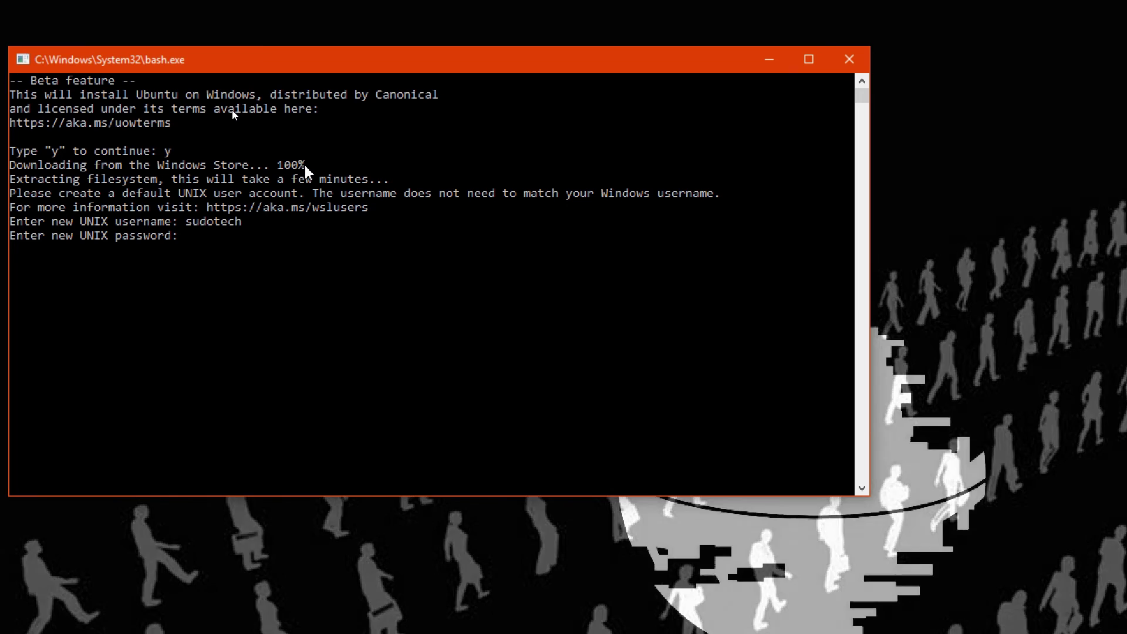
{"action": "key", "text": "Return"}
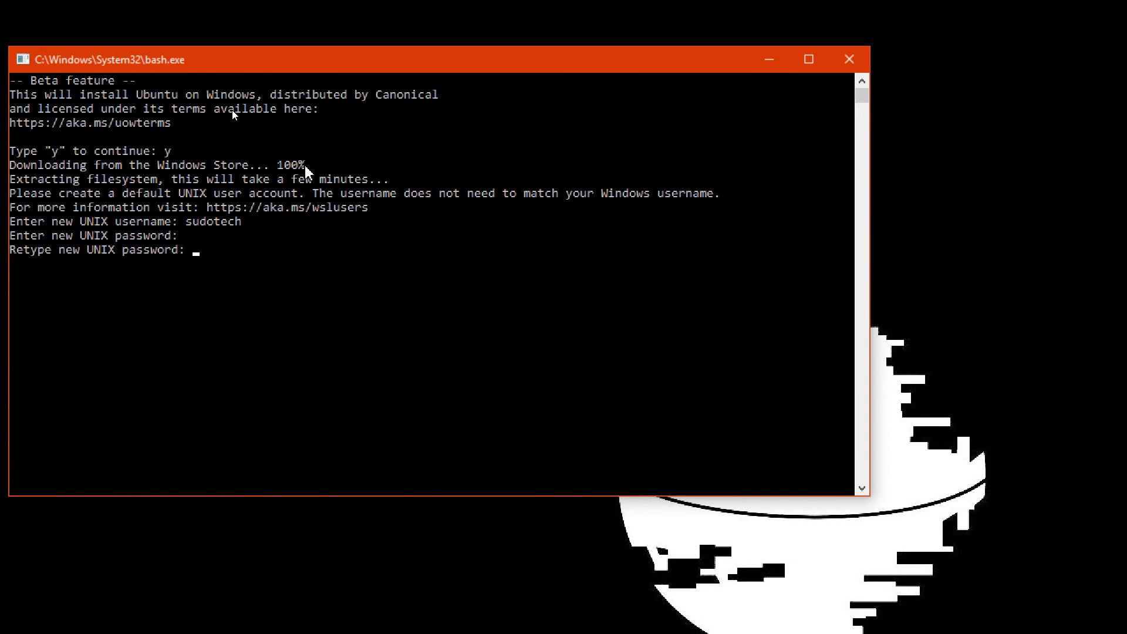
{"action": "key", "text": "Return"}
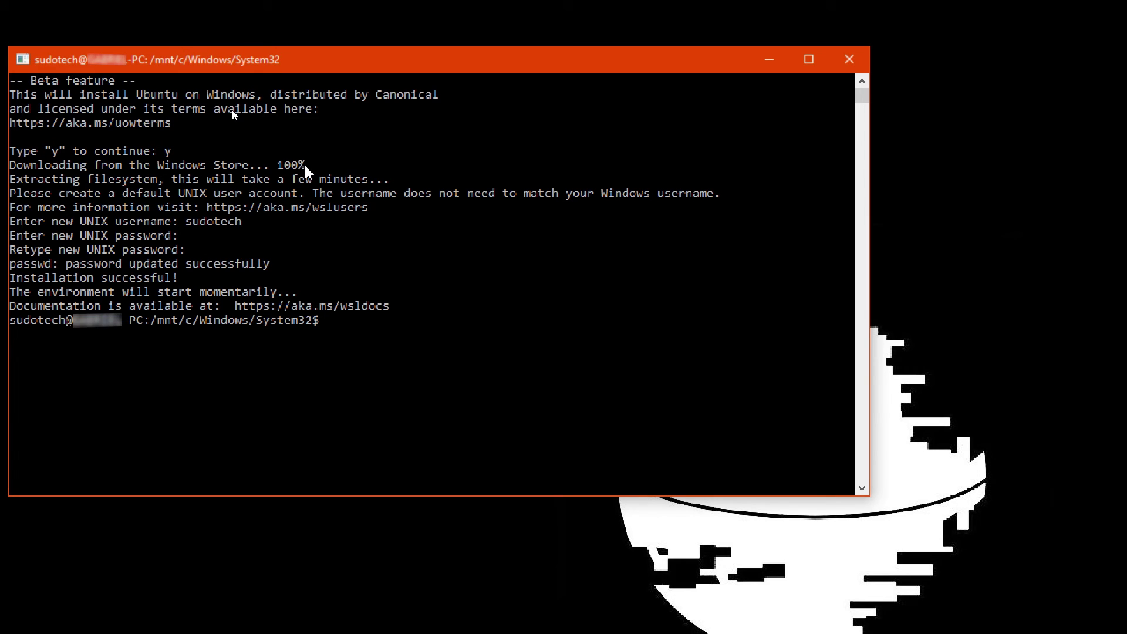
Run apt-get update, then rerun it as sudo apt-get update and enter the password.
{"action": "type", "text": "apt-get update"}
{"action": "key", "text": "Return"}
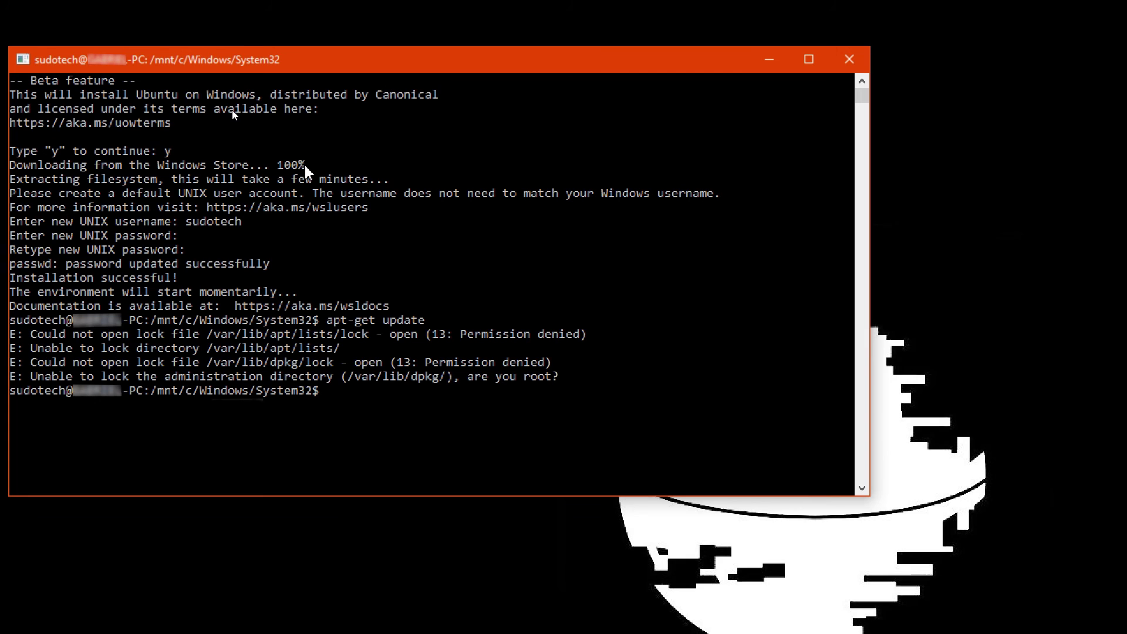
{"action": "type", "text": "sudo "}
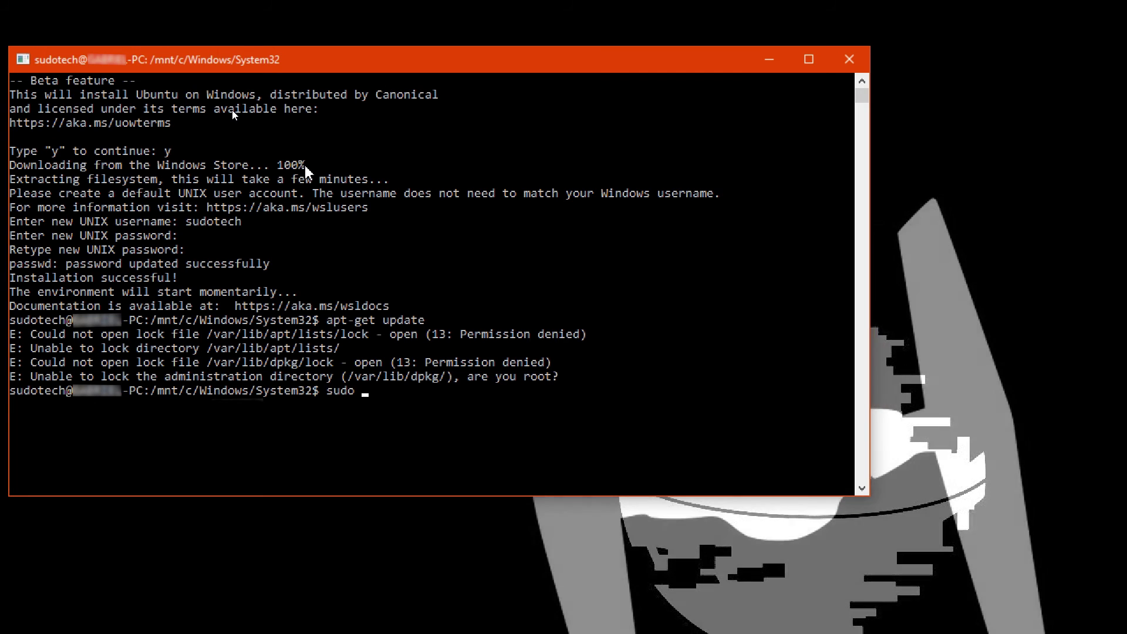
{"action": "type", "text": "apt-get update"}
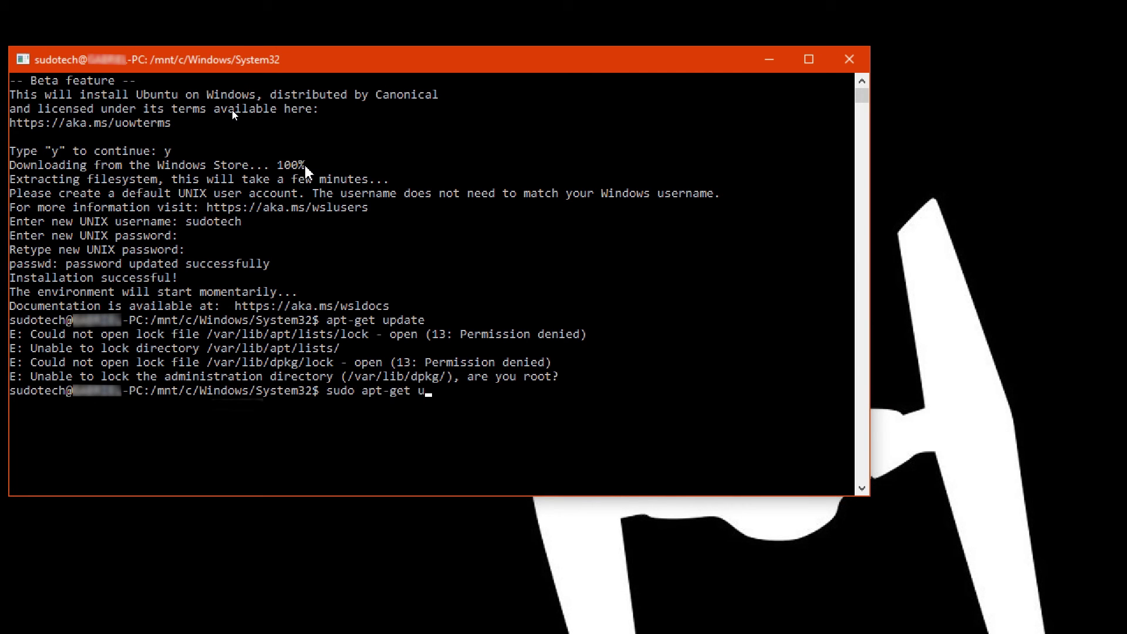
{"action": "key", "text": "Return"}
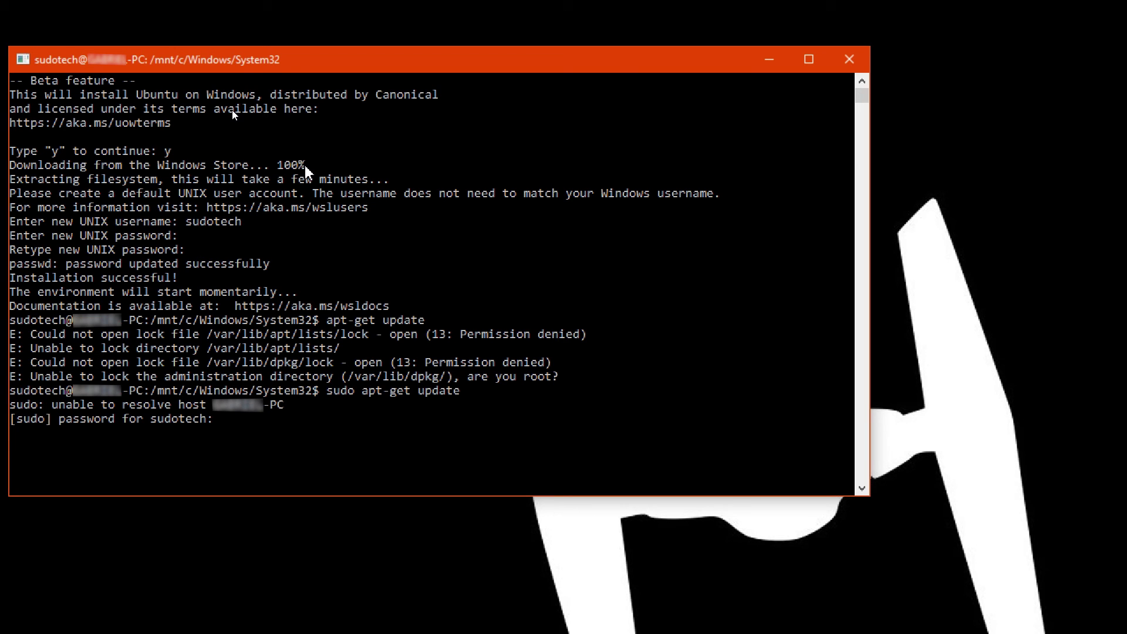
{"action": "key", "text": "Return"}
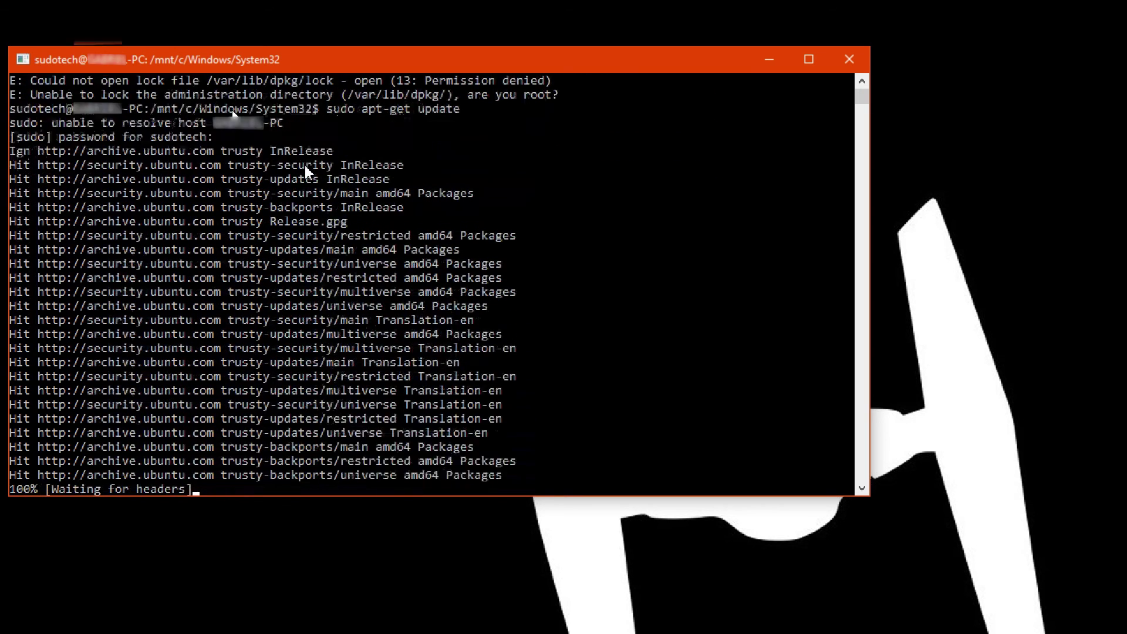